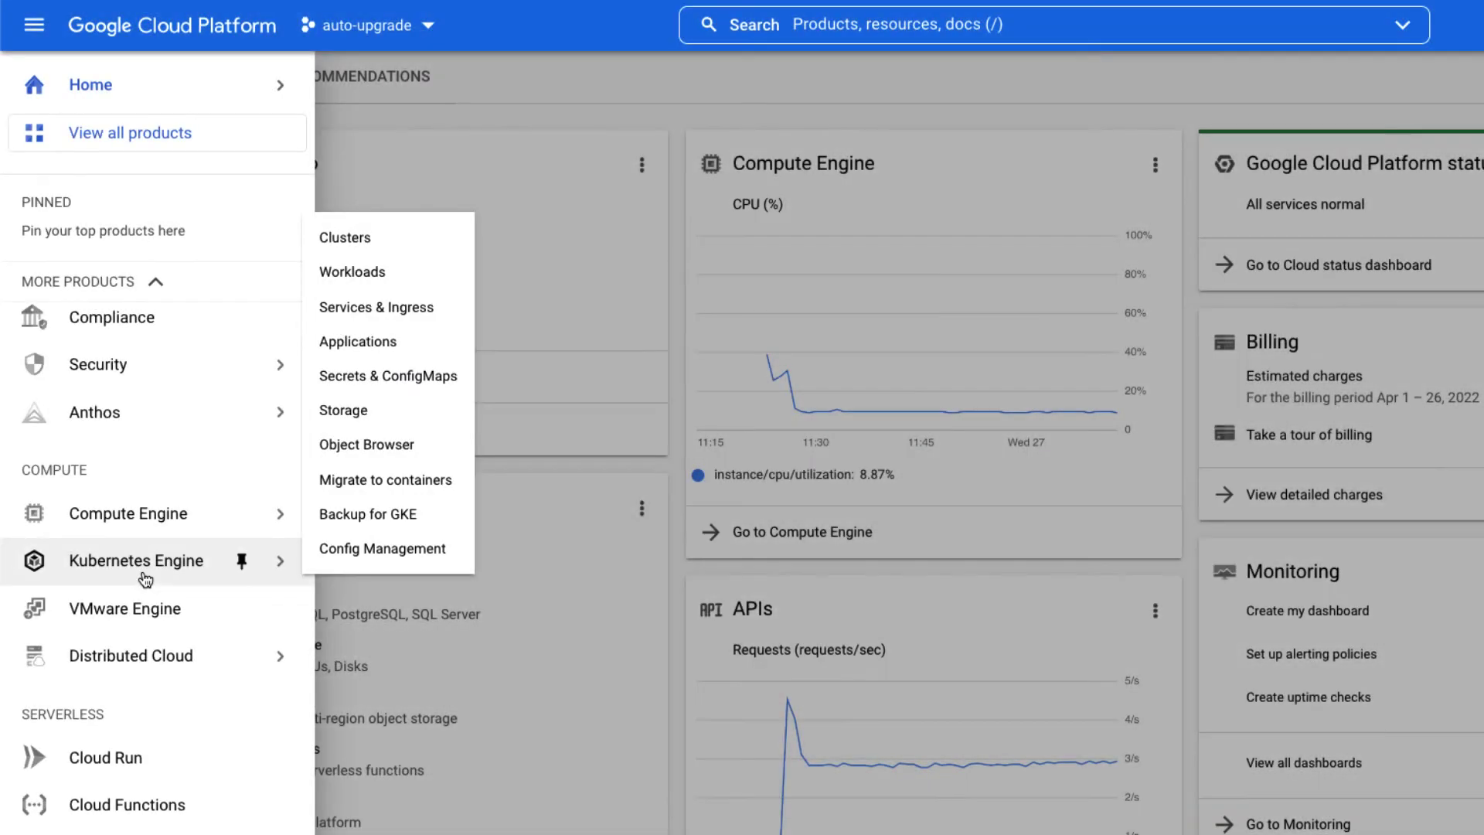
# - Open the my-nodepool details page from my-cluster's Nodes list
pyautogui.click(135, 560)
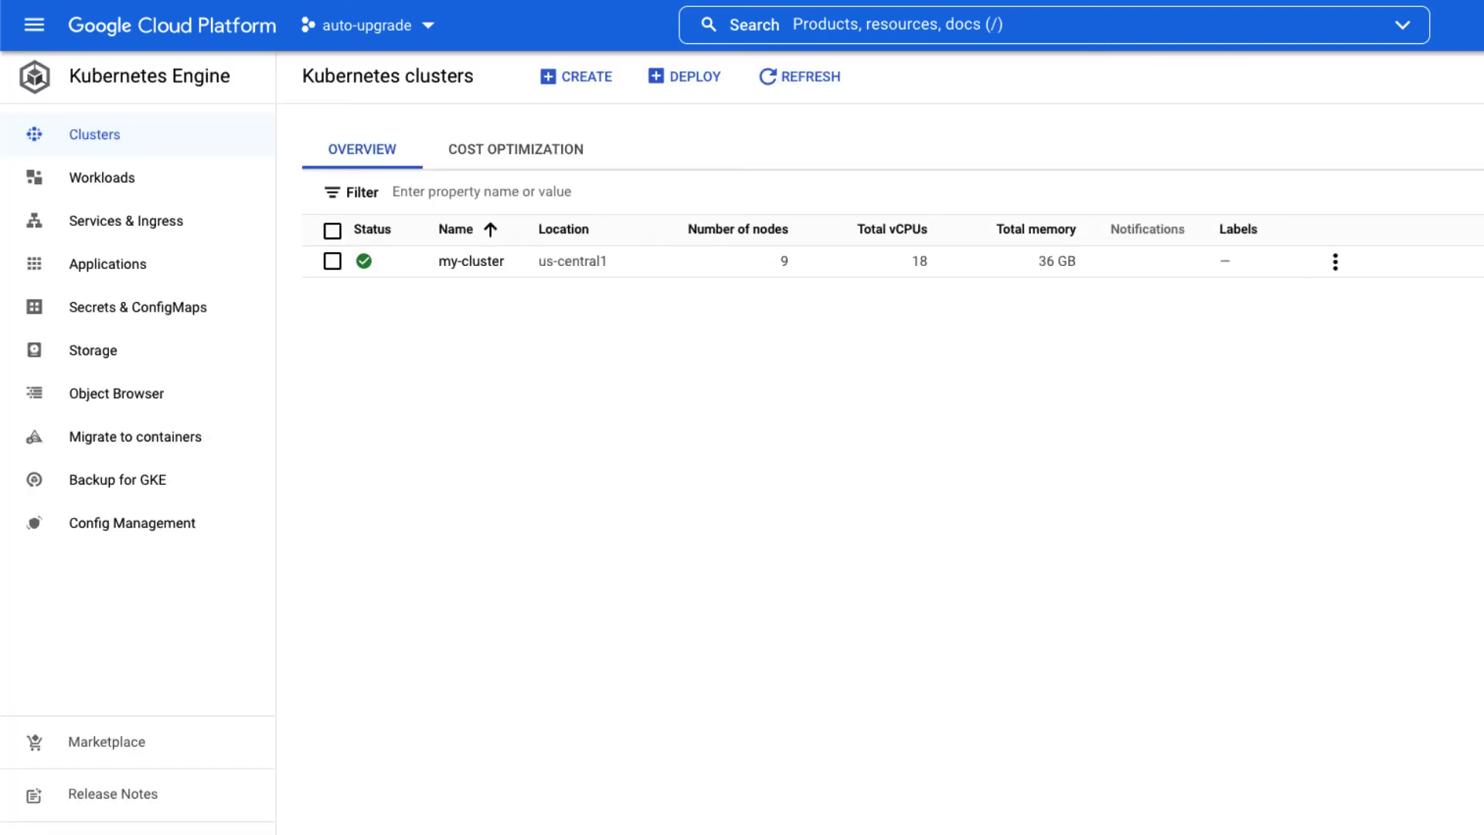
pyautogui.click(486, 266)
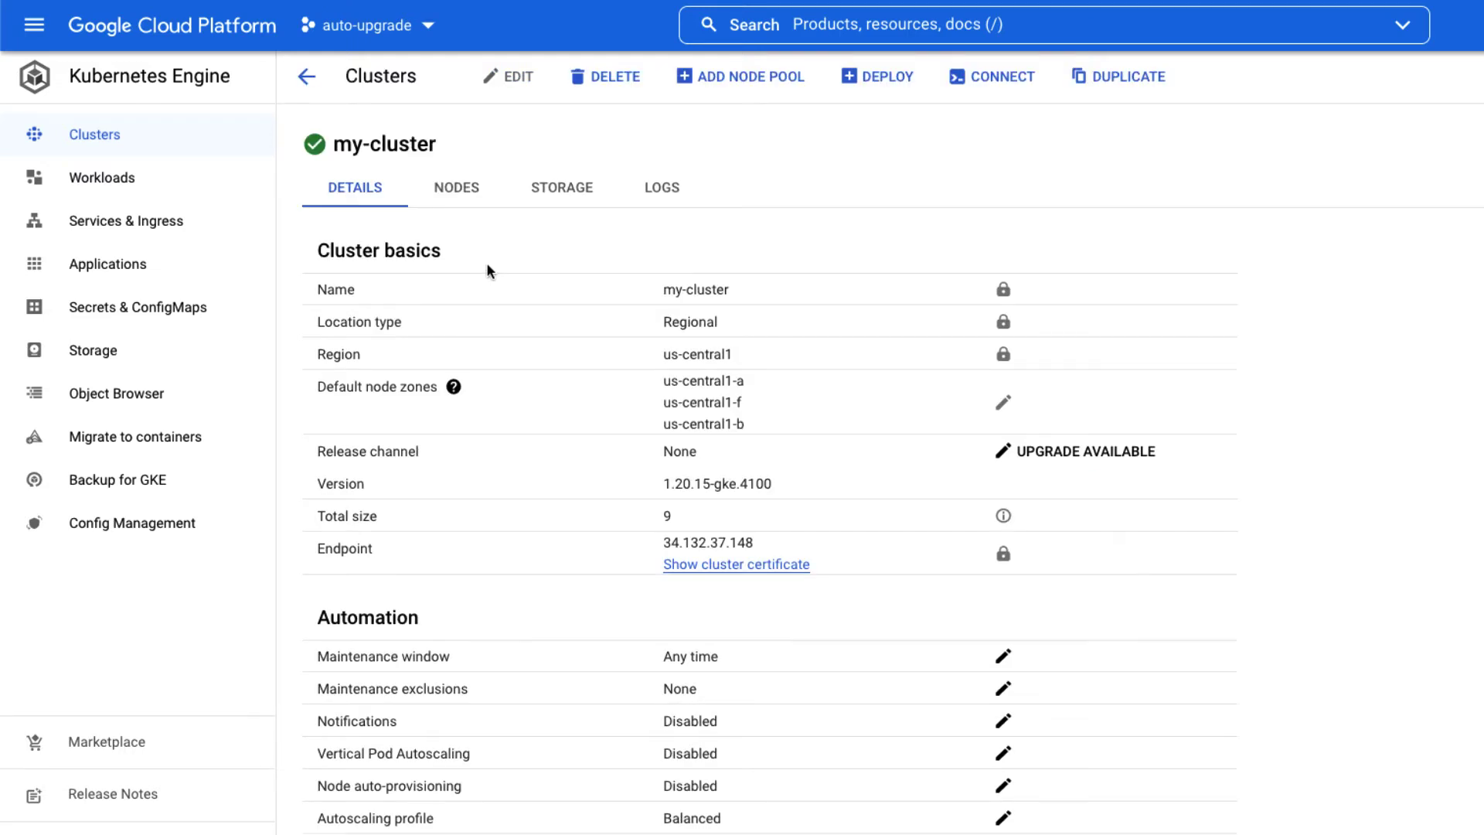
pyautogui.click(474, 204)
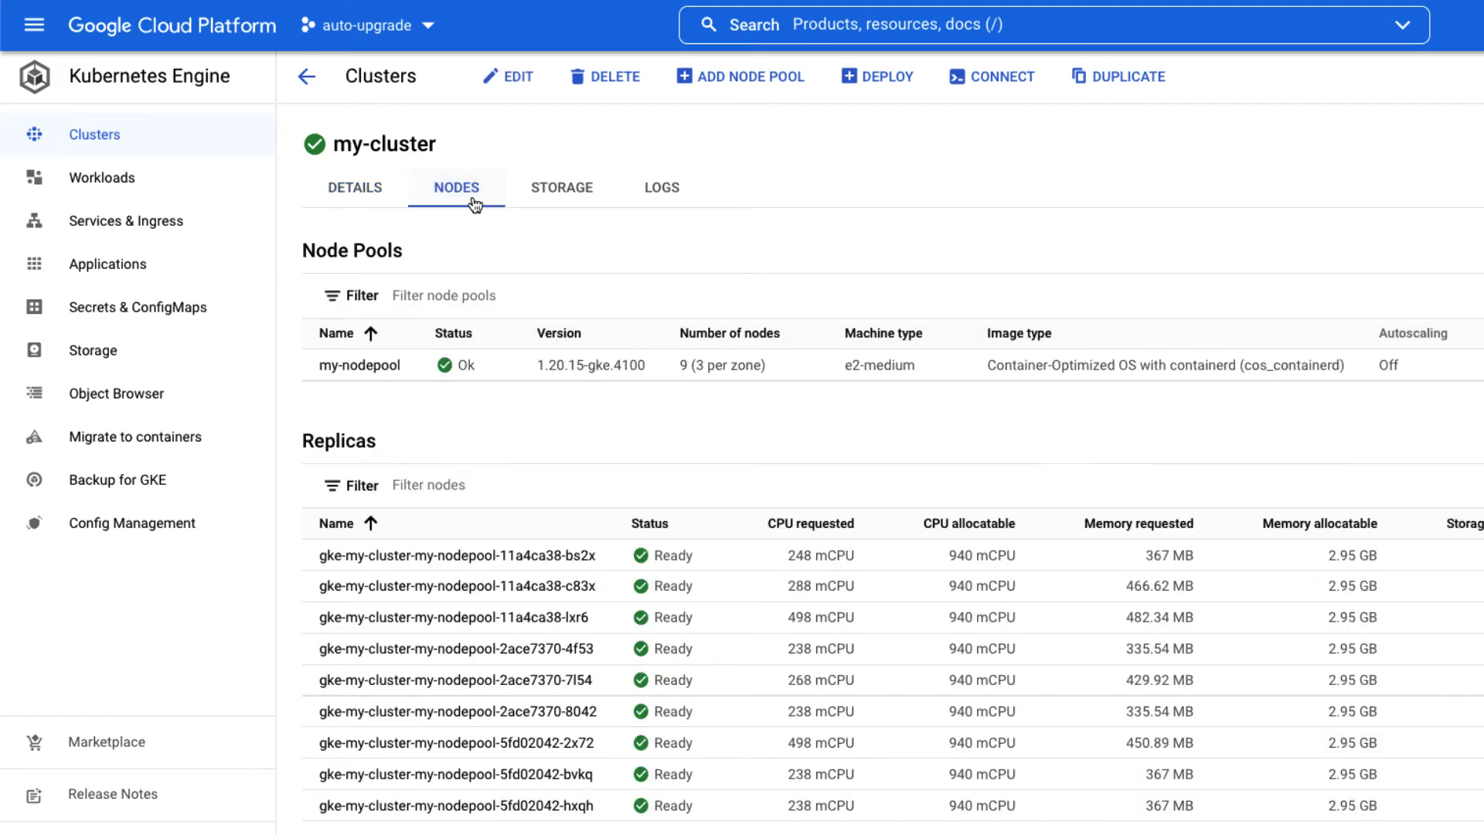
pyautogui.click(398, 374)
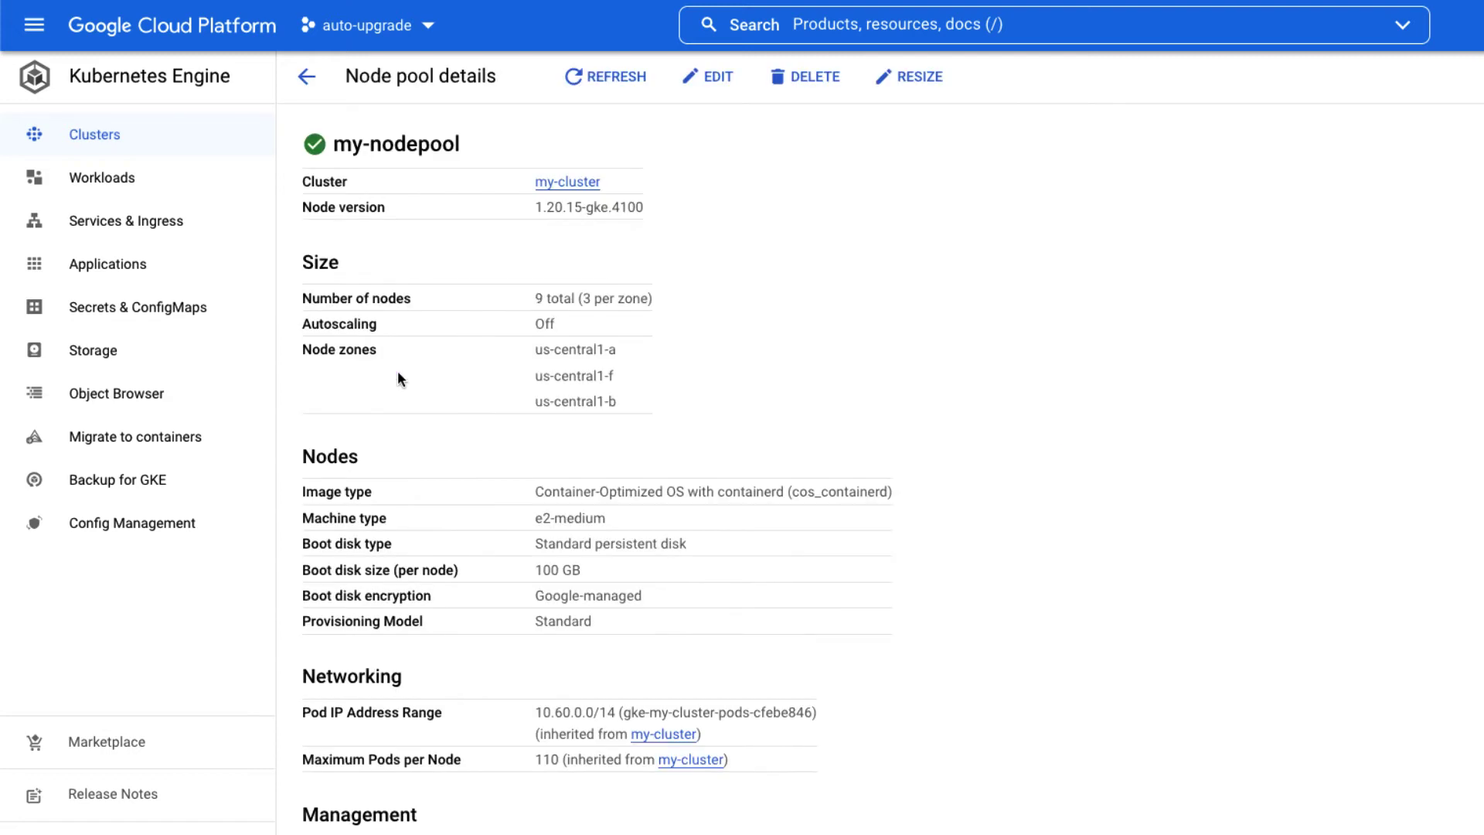
# - Edit my-nodepool, tick Enable auto-upgrade, and save
pyautogui.click(711, 101)
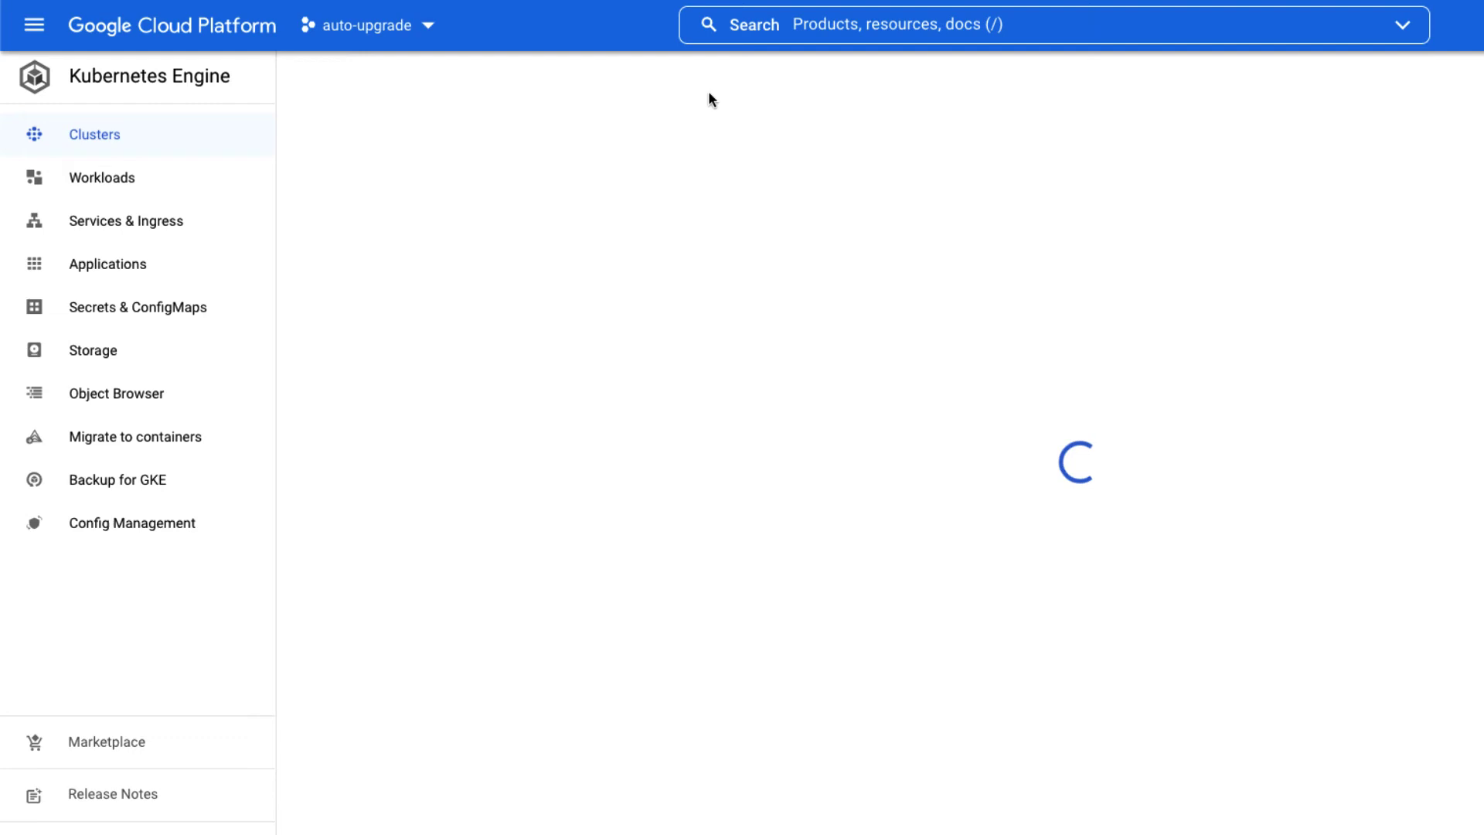
pyautogui.scroll(-2, 707, 140)
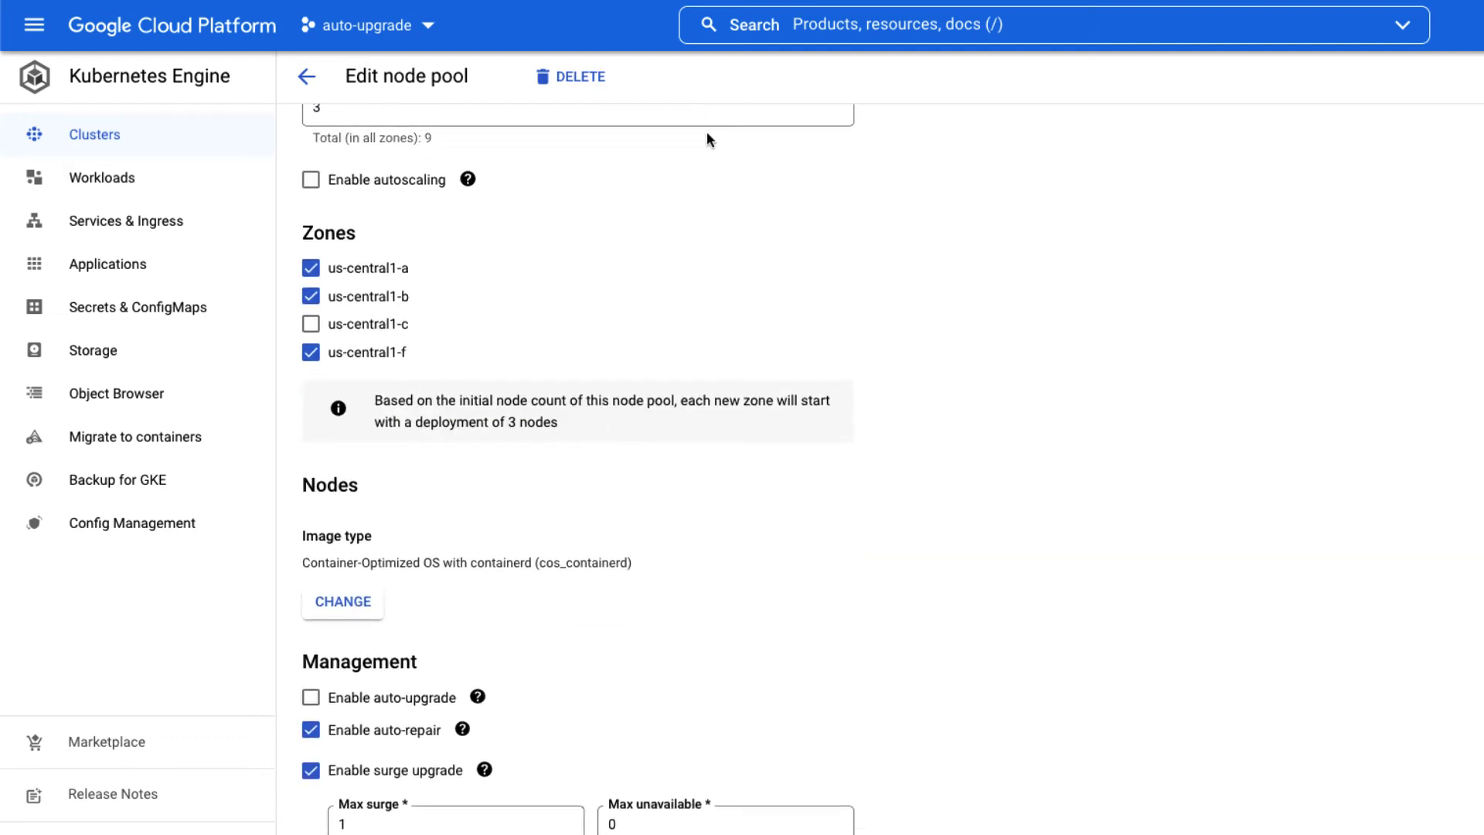
pyautogui.scroll(-2, 706, 140)
pyautogui.scroll(-1, 707, 139)
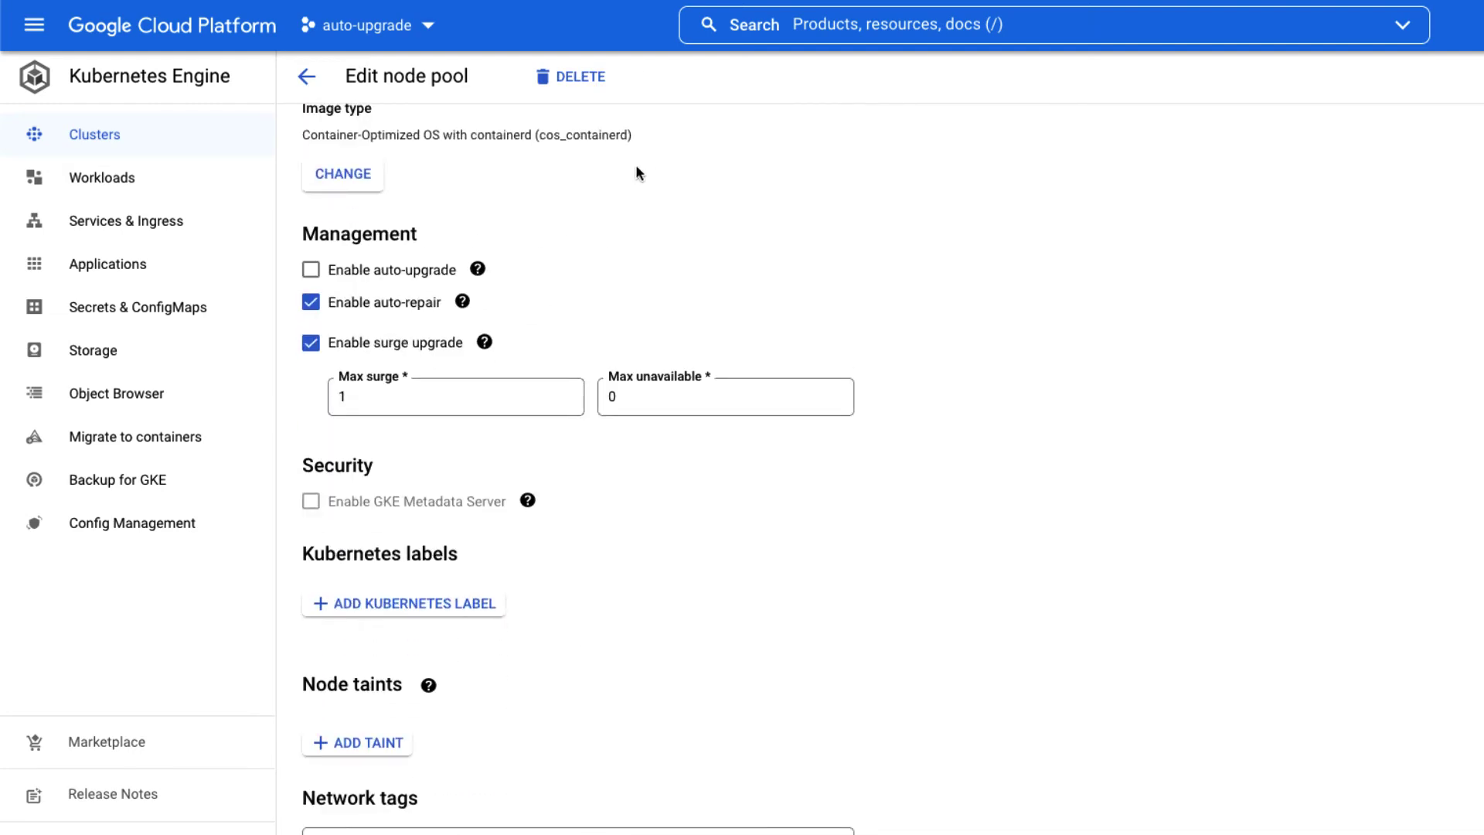
pyautogui.click(405, 274)
pyautogui.scroll(-2, 406, 273)
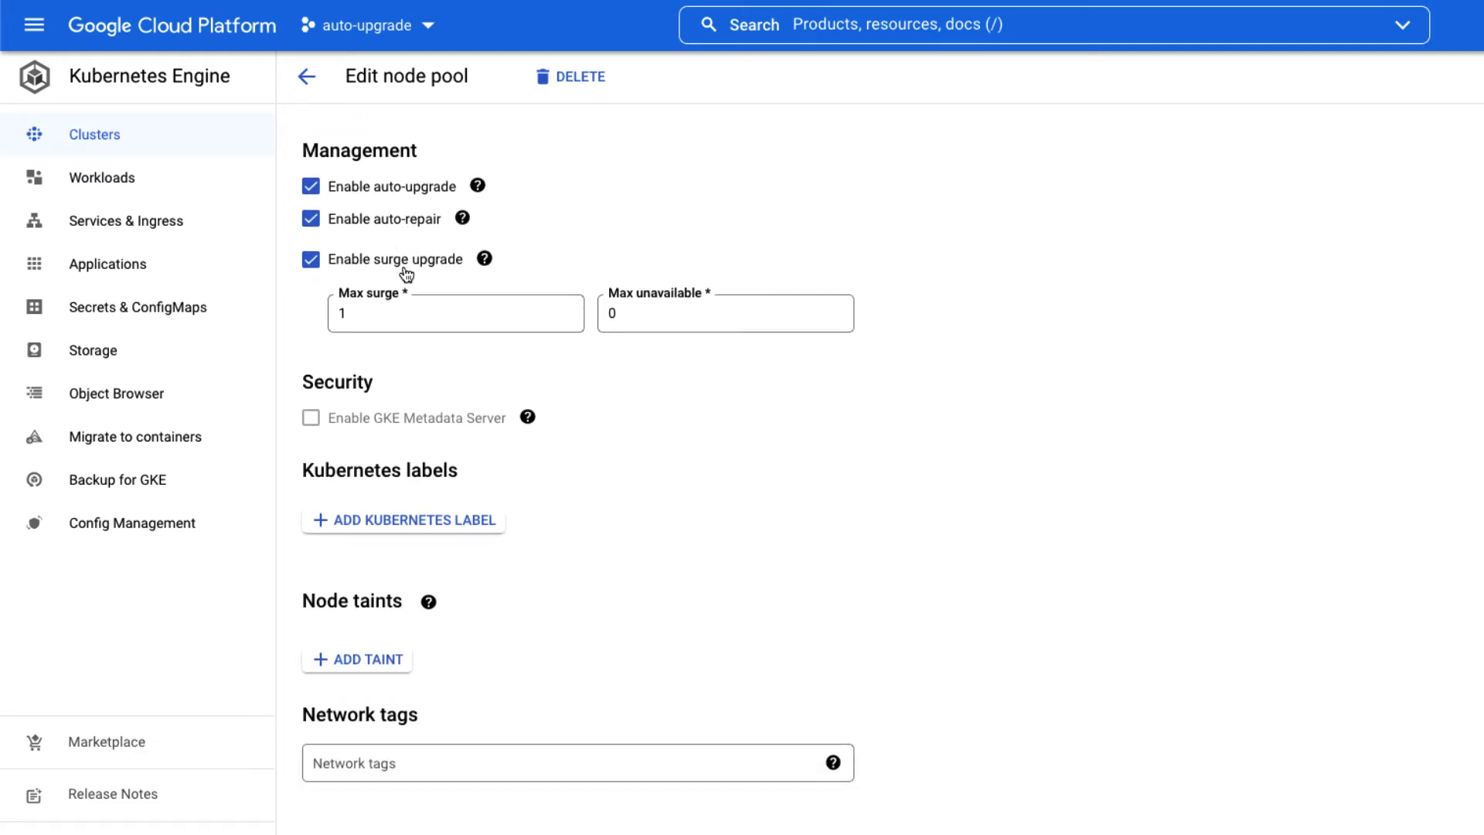
pyautogui.click(332, 828)
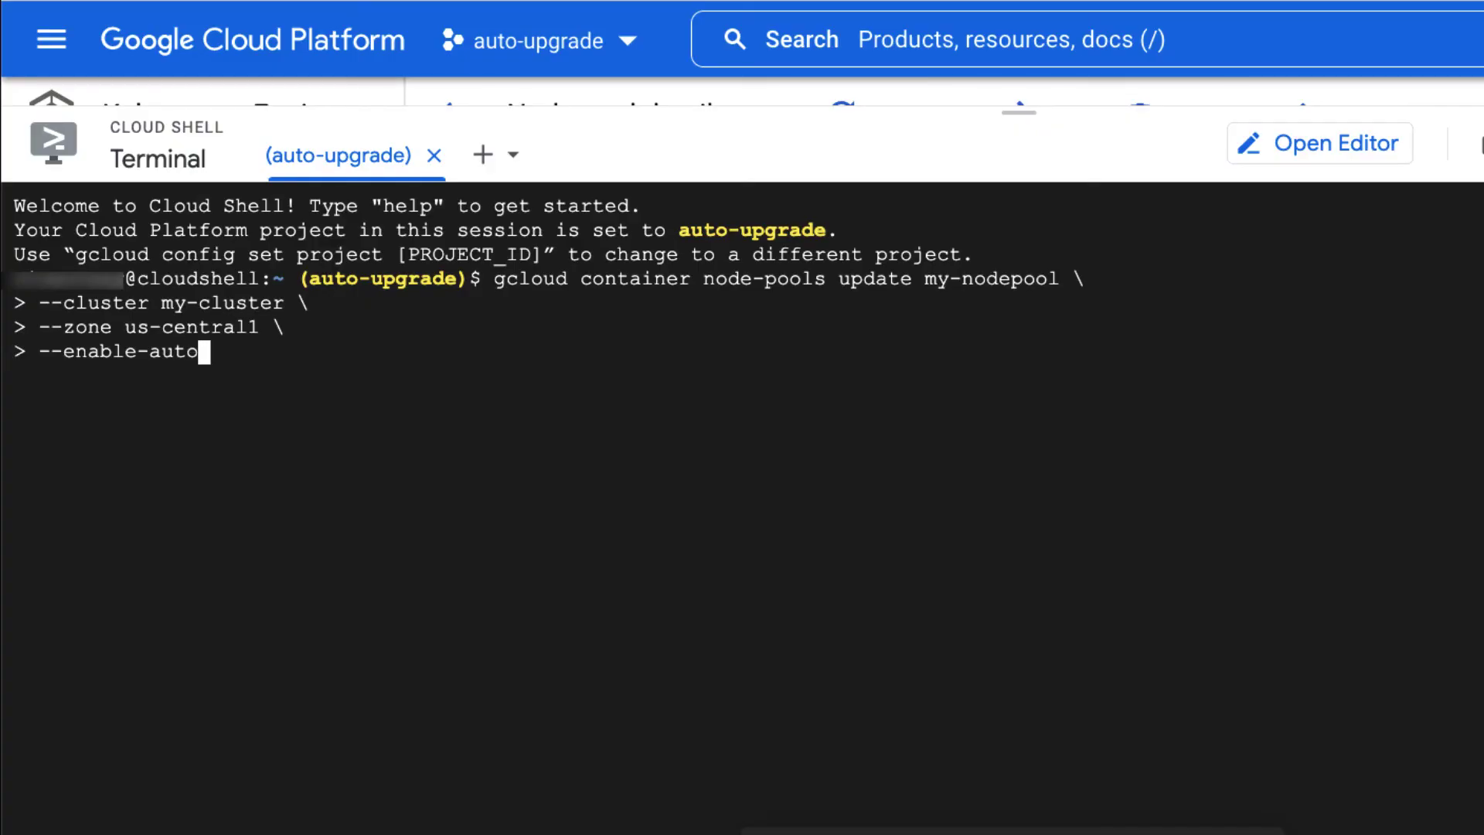
pyautogui.write('upgrade')
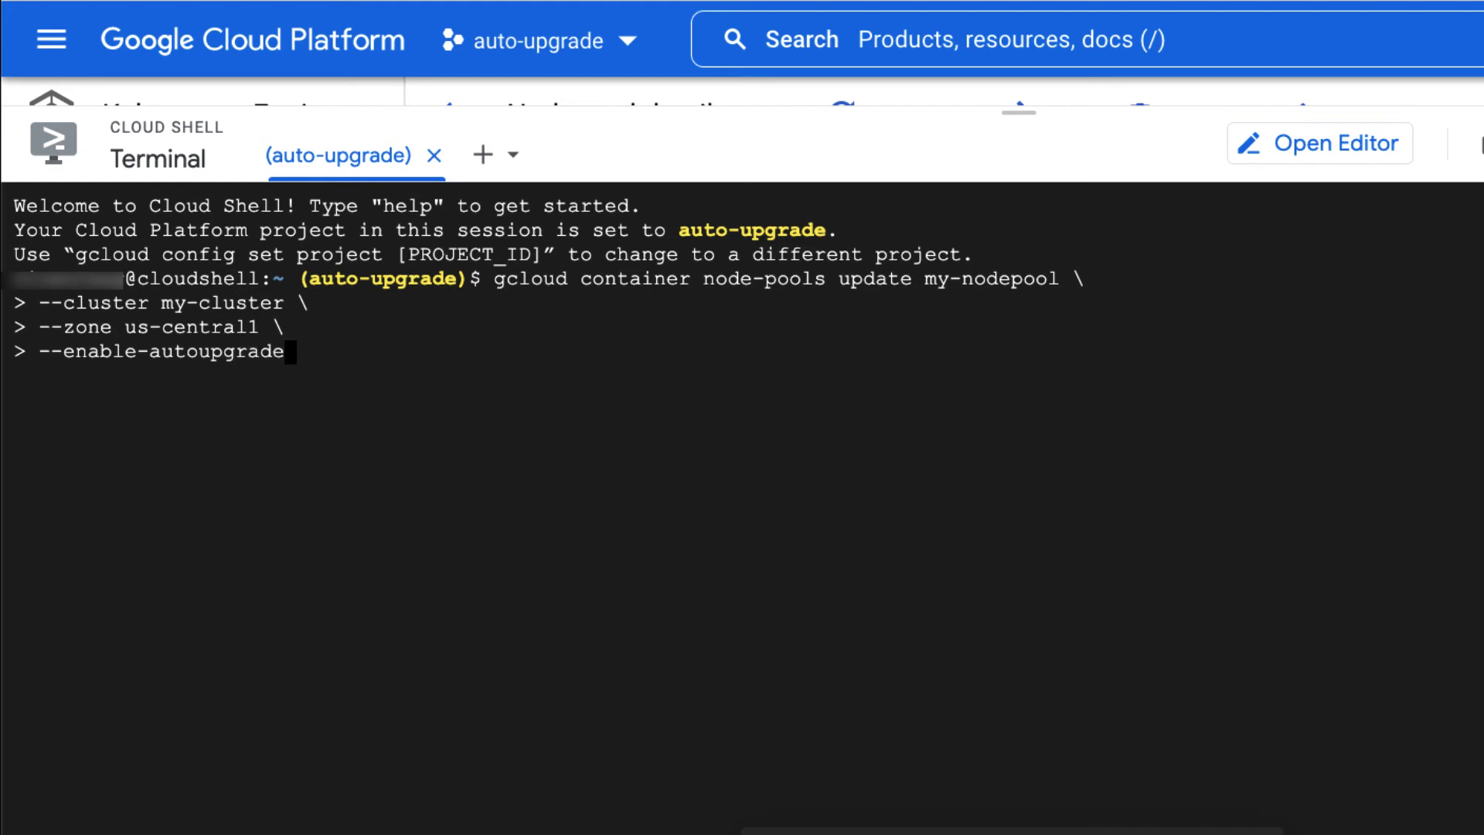
# - Run the gcloud update with --enable-autoupgrade, then describe my-nodepool and highlight autoUpgrade: true
pyautogui.press('Return')
pyautogui.write('--zone us-central')
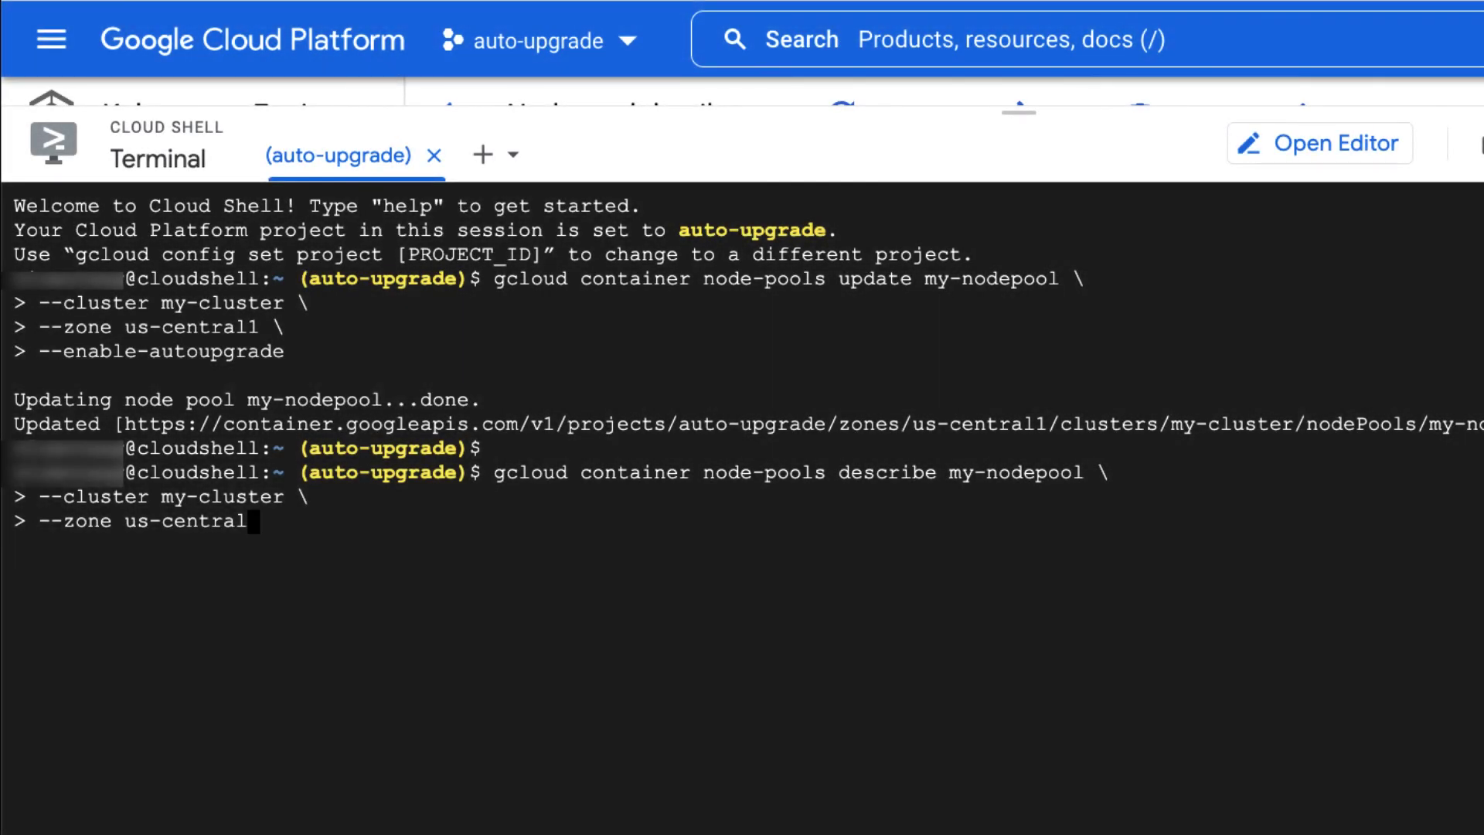
pyautogui.write('1')
pyautogui.press('Return')
pyautogui.moveTo(274, 569); pyautogui.dragTo(18, 569)
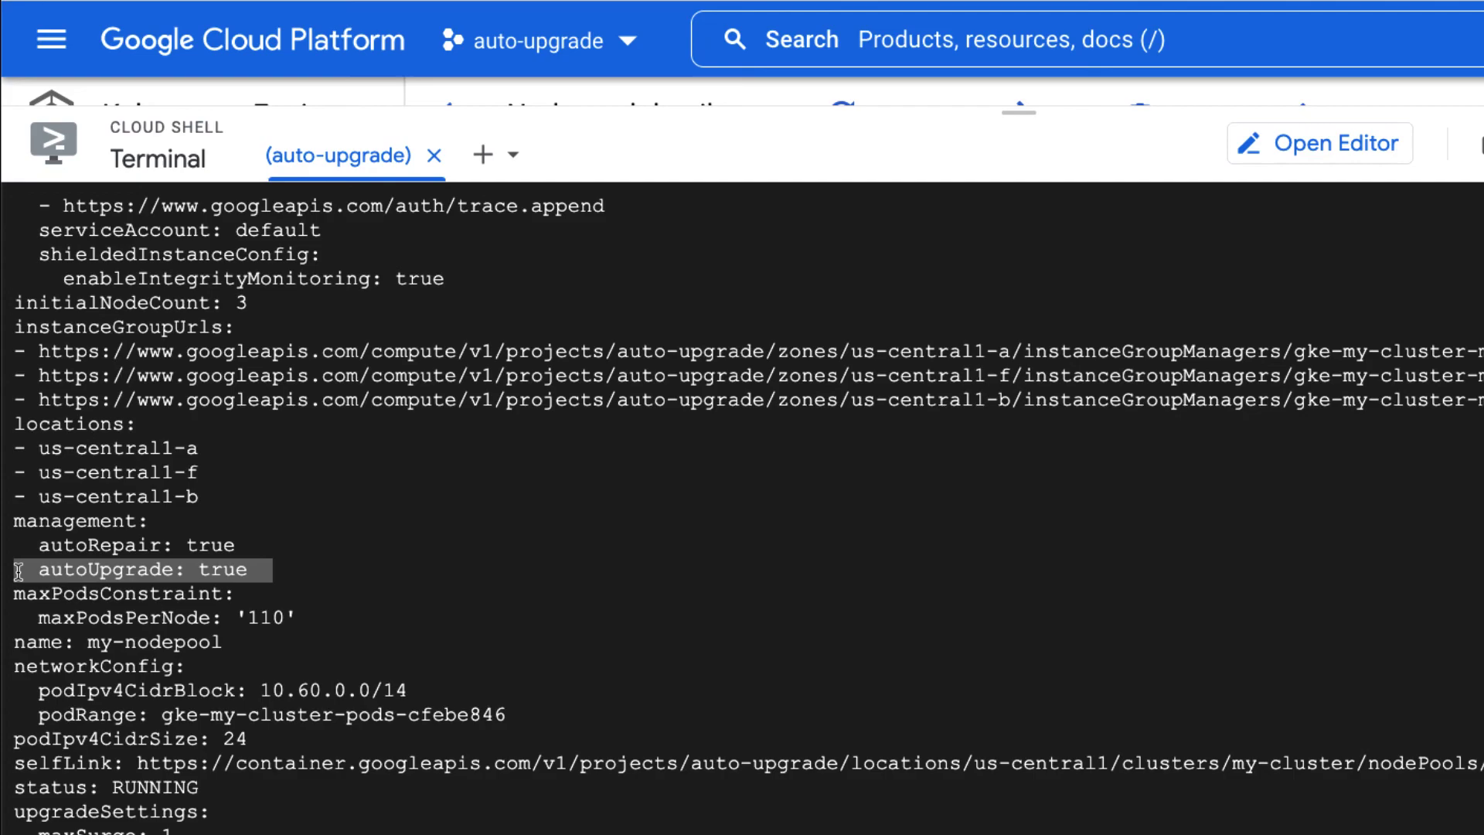